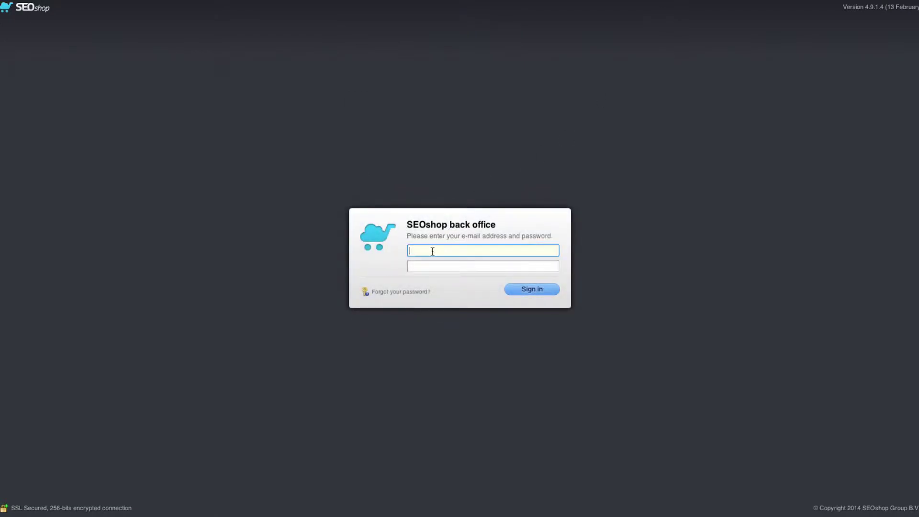
- Sign in to the SEOshop back office and open the INinbox - Email Marketing app page in the App store
left_click(420, 267)
left_click(539, 289)
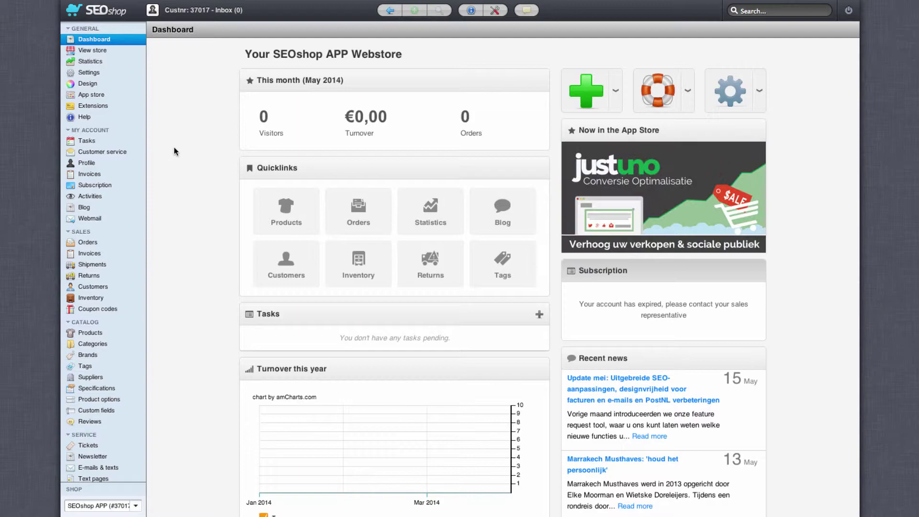
left_click(93, 99)
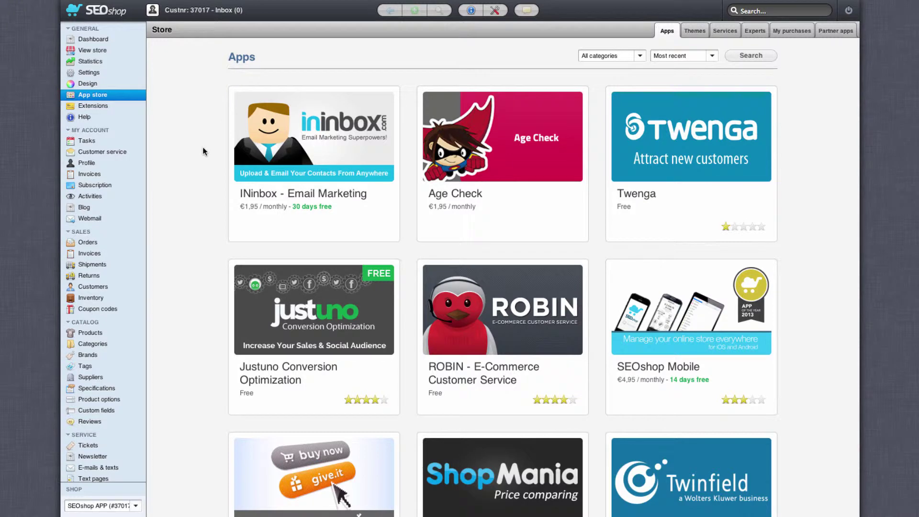
mouse_move(314, 163)
left_click(315, 155)
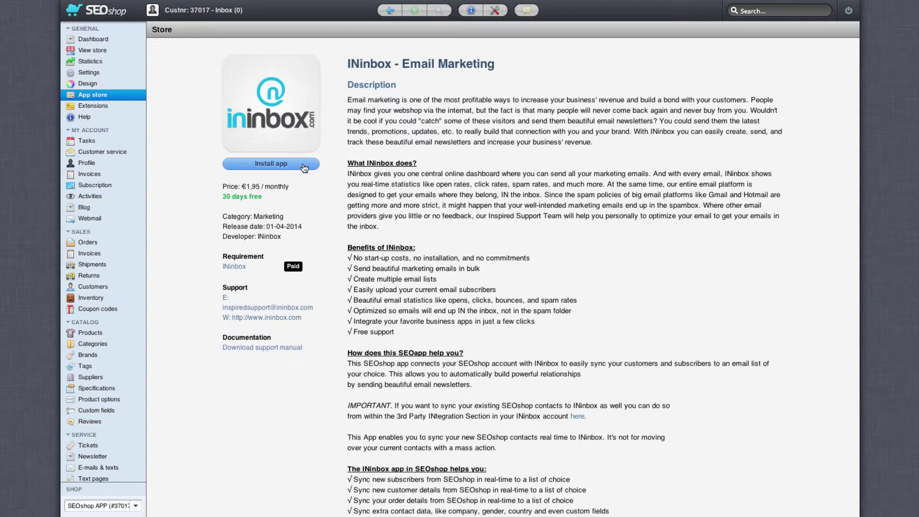
- Install the INinbox - Email Marketing app and grant it access to the store
left_click(304, 165)
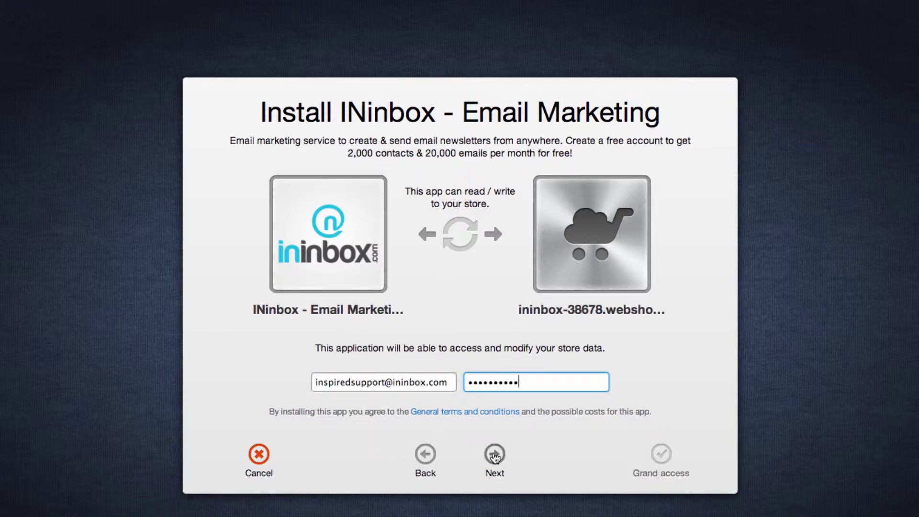
left_click(495, 458)
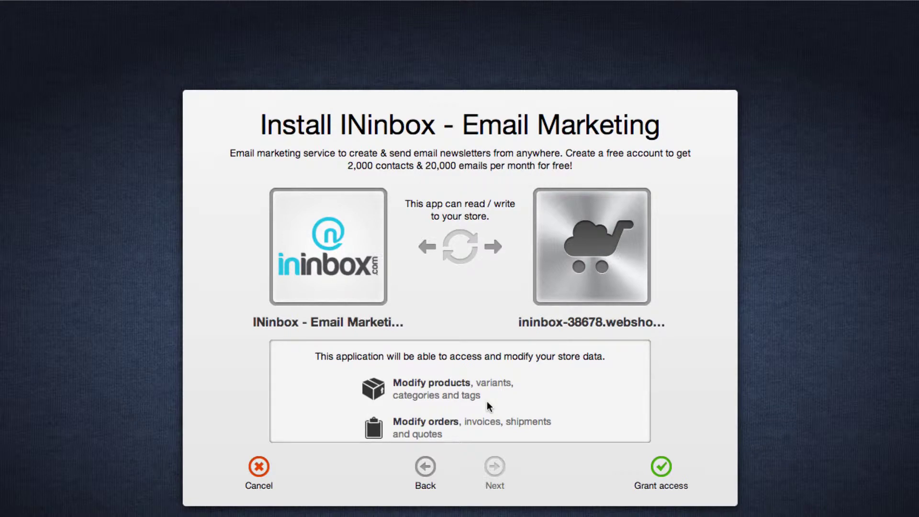
left_click(661, 469)
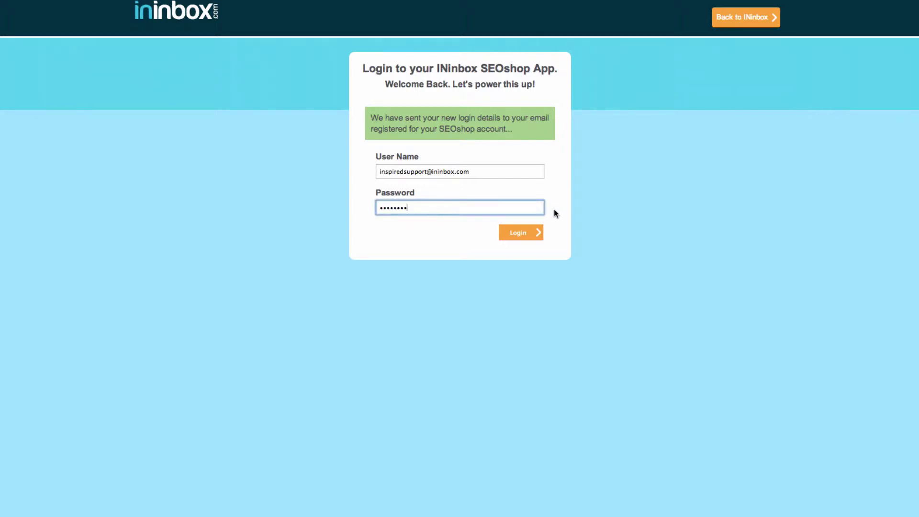
- Log in to the INinbox SEOshop App and set Enable to Yes
left_click(533, 233)
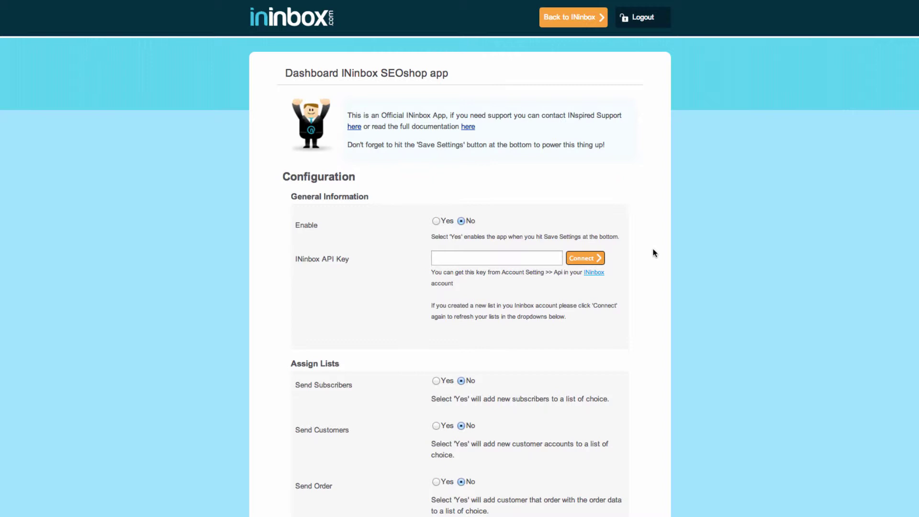
left_click(436, 221)
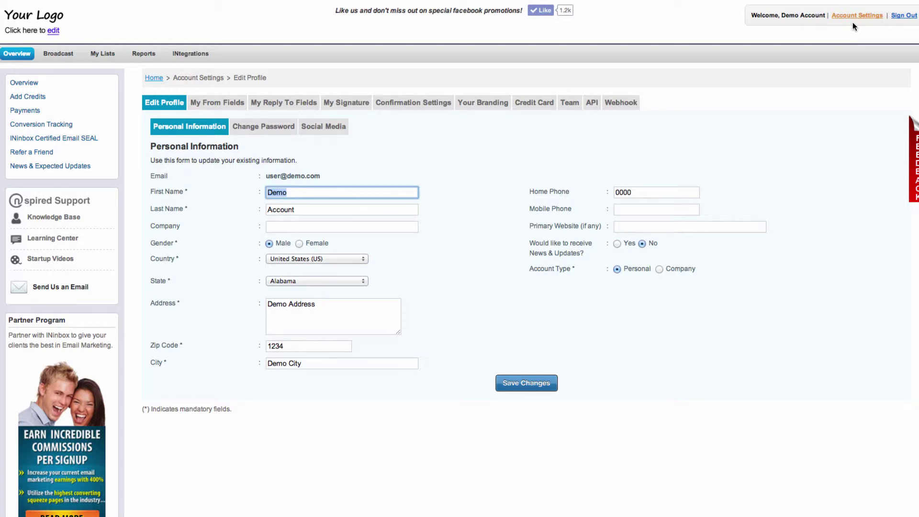
- Paste the INinbox account's API key into the app's API Key field and connect it
left_click(592, 106)
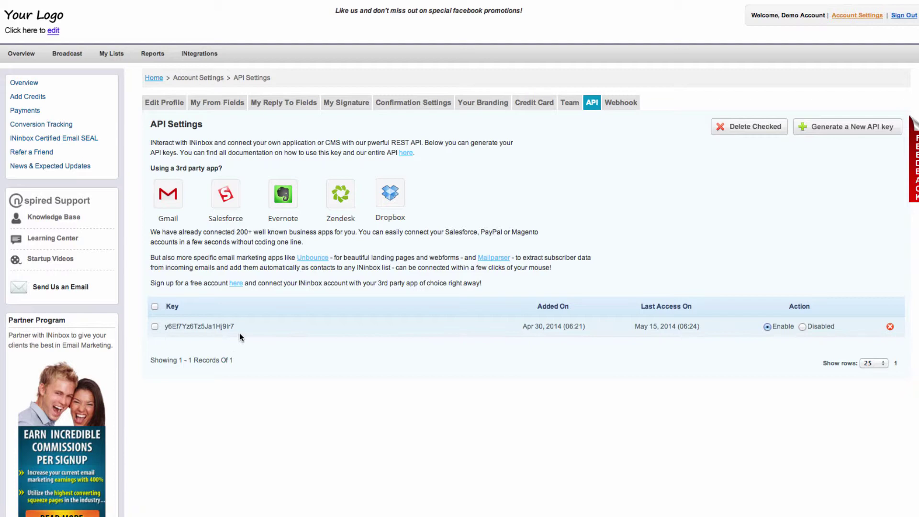
left_click_drag(237, 327, 165, 327)
key("ctrl+c")
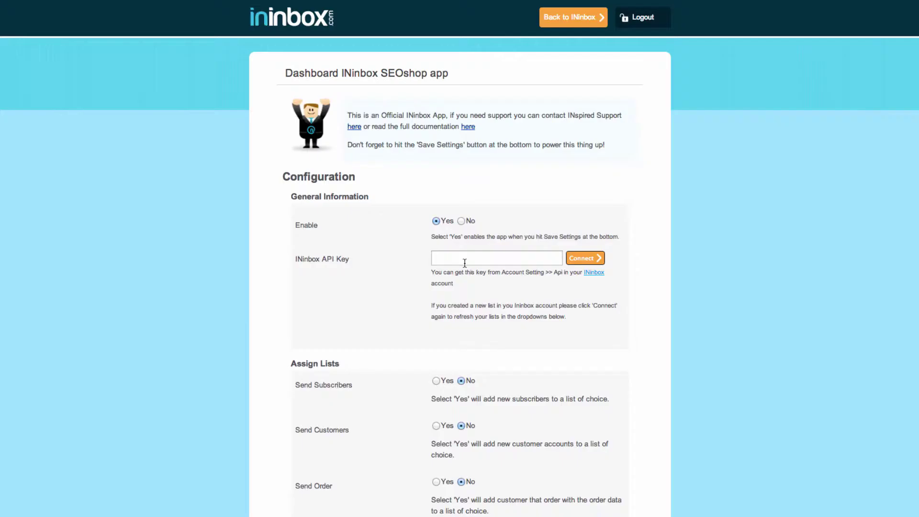
left_click(463, 259)
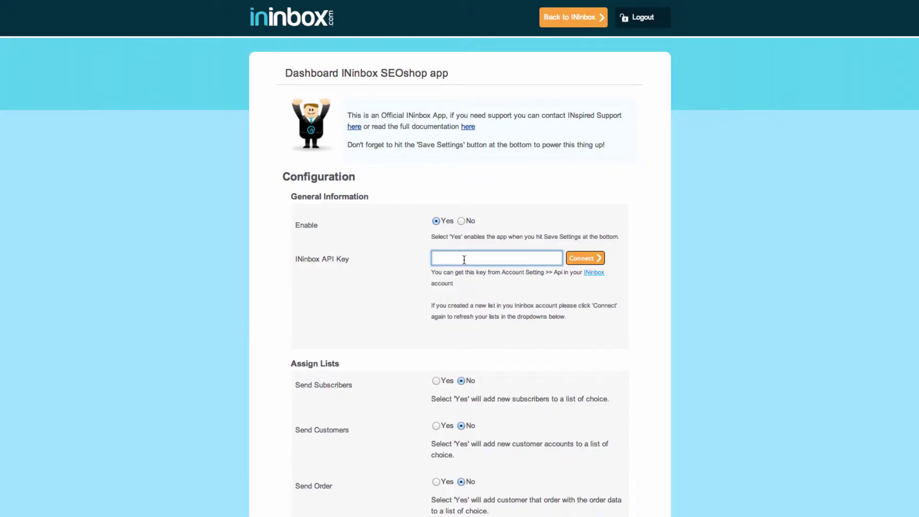
key("ctrl+v")
left_click(594, 261)
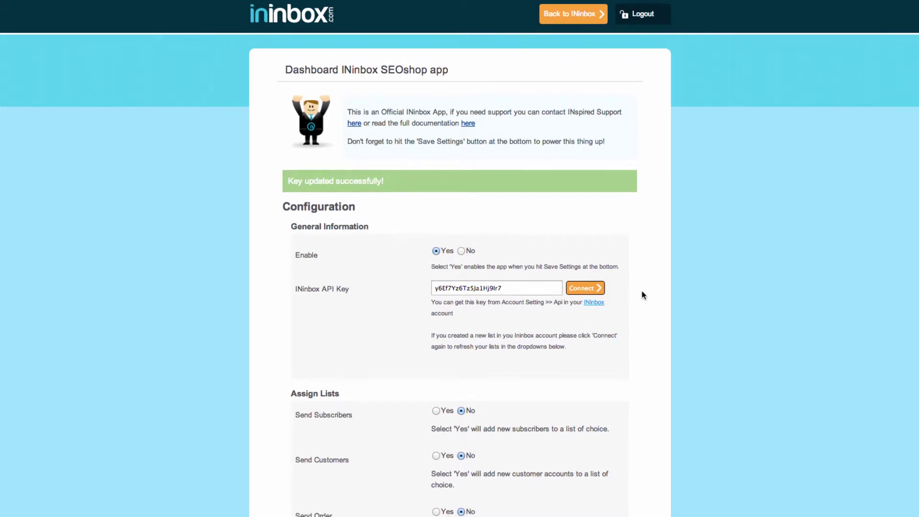
- Send new subscribers to the SEOshop Newsletter list
scroll(644, 295, "down", 5)
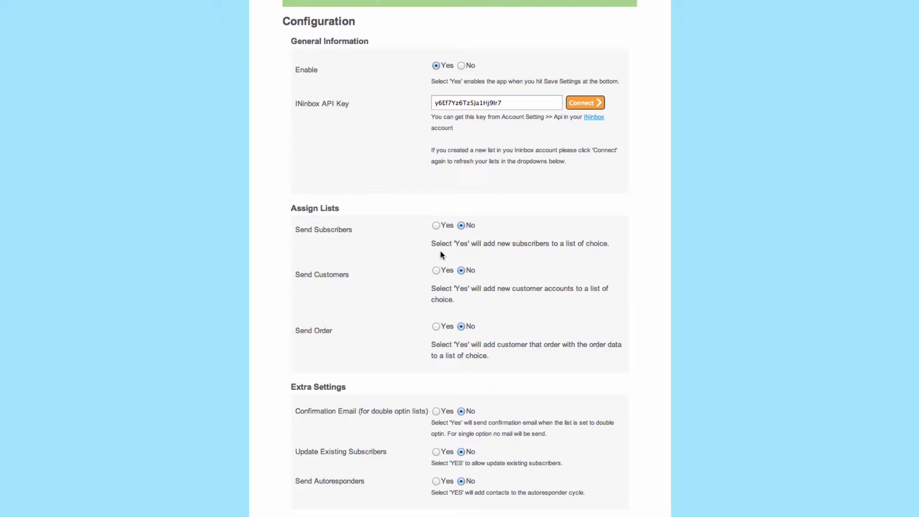
left_click(435, 226)
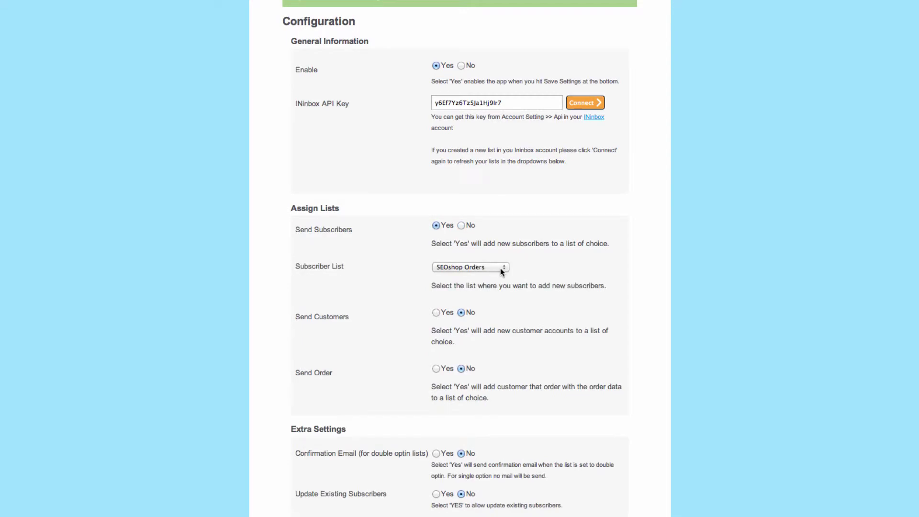
left_click(500, 271)
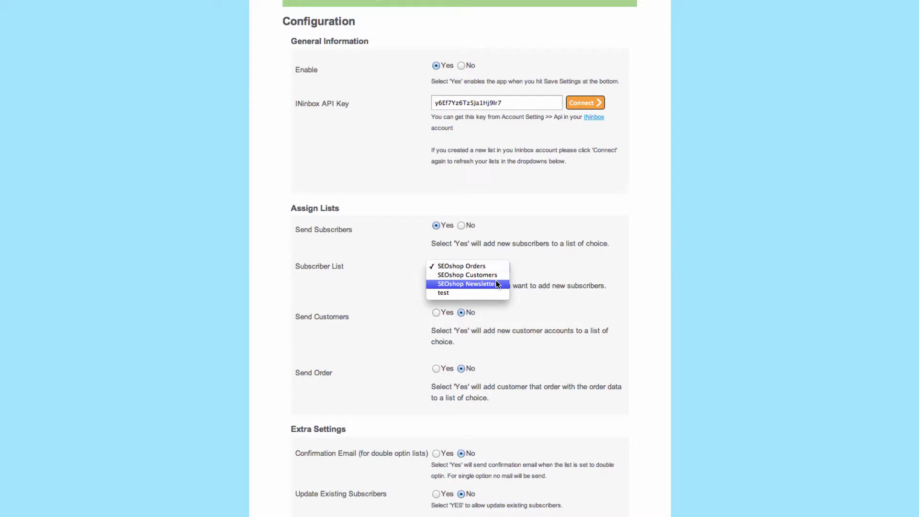
left_click(498, 284)
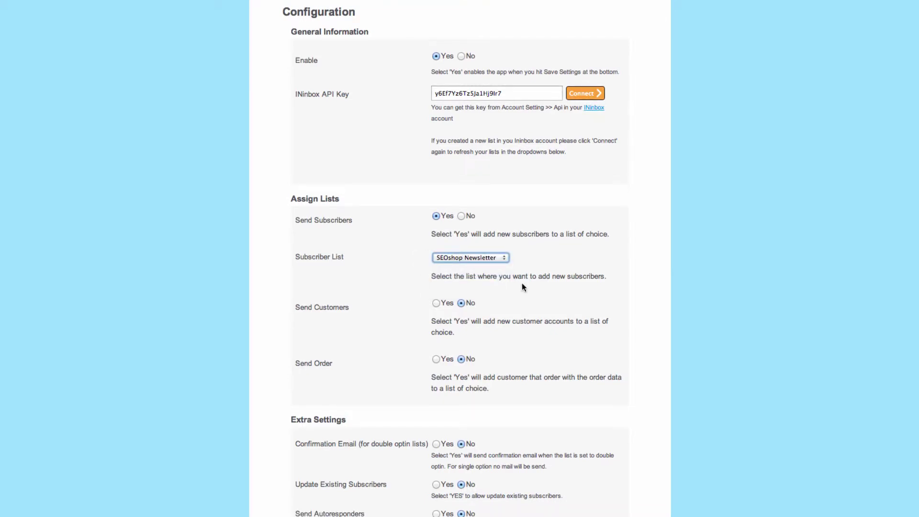
- Send new customer accounts to the SEOshop Customers list
scroll(522, 284, "down", 3)
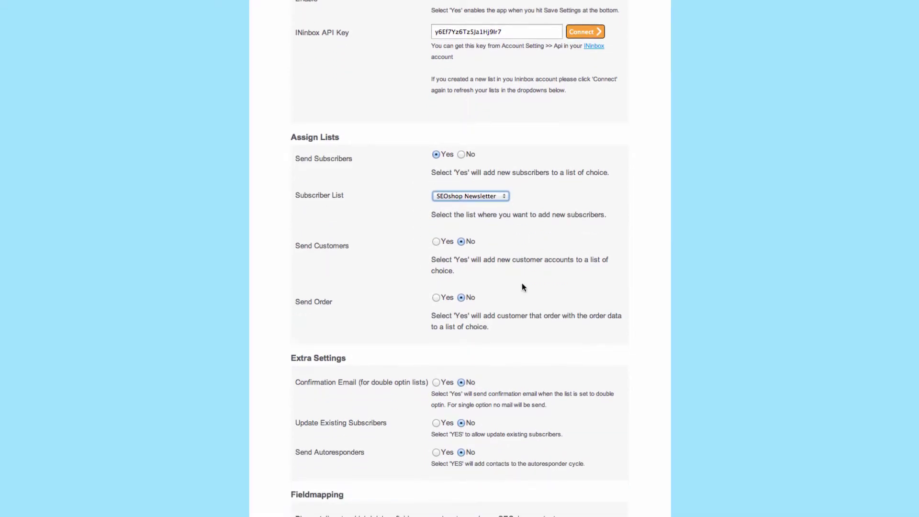
left_click(435, 242)
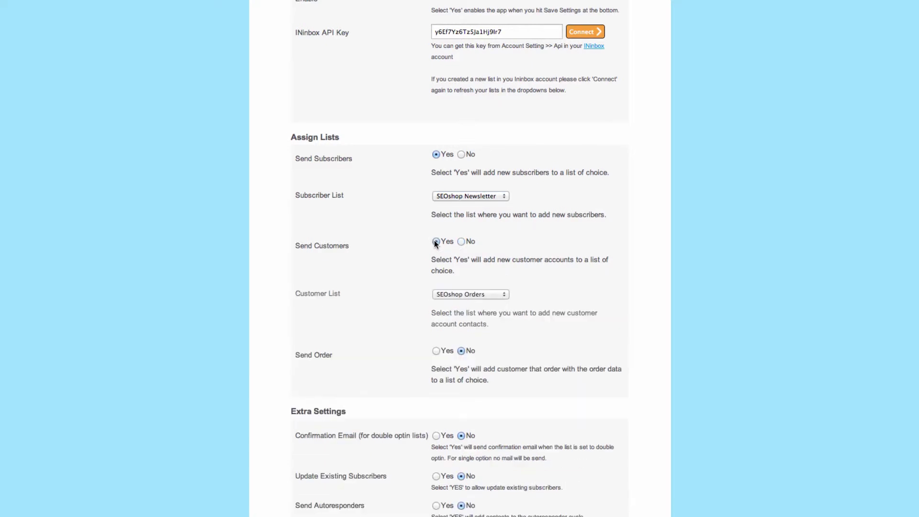
left_click(494, 294)
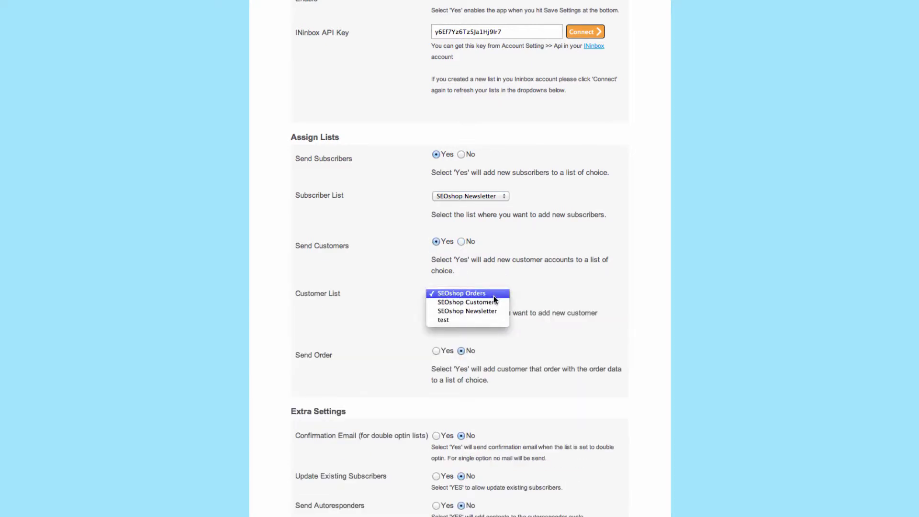
left_click(498, 302)
- Set Send Order to Yes so ordering customers go to SEOshop Orders
scroll(512, 304, "down", 3)
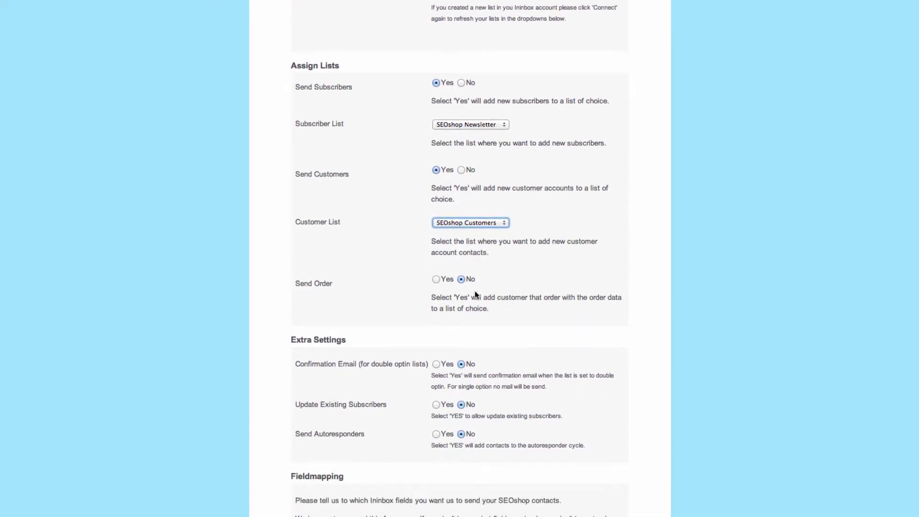
left_click(437, 280)
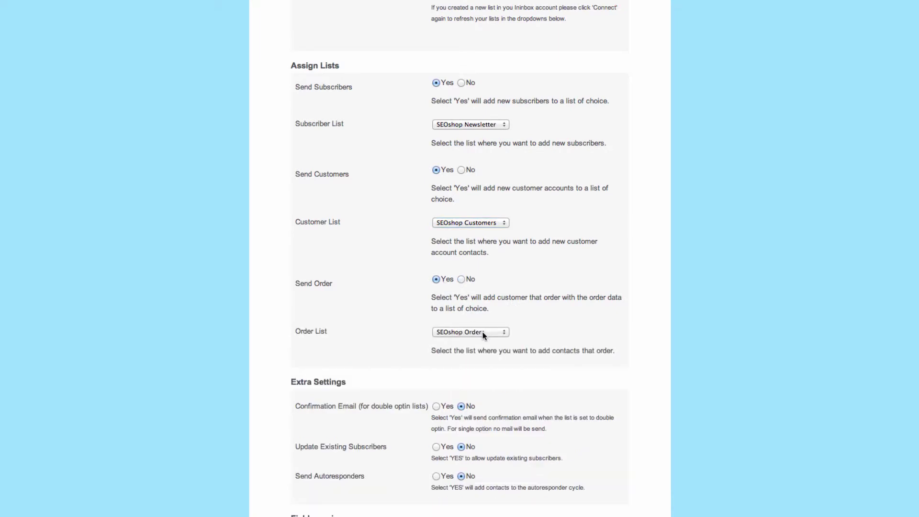
scroll(521, 314, "down", 1)
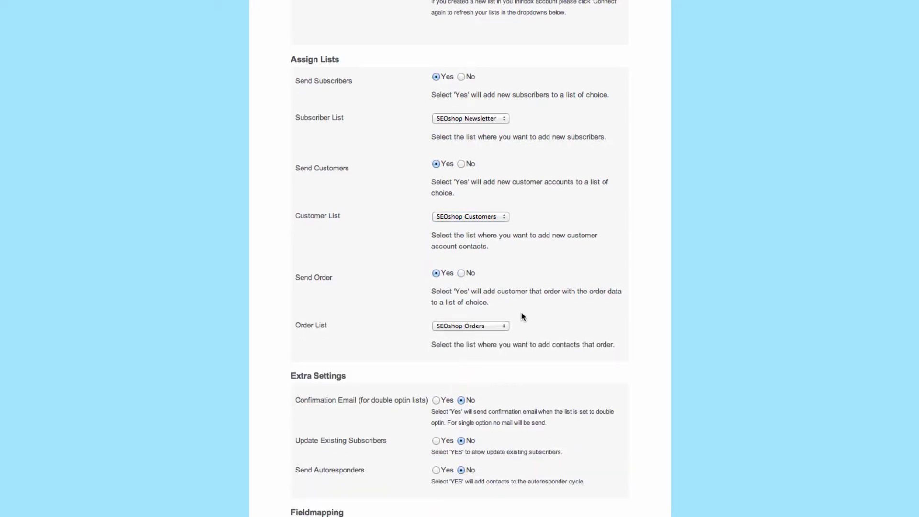
scroll(627, 319, "down", 5)
- Switch Confirmation Email and Send Autoresponders to Yes under Extra Settings
scroll(630, 319, "down", 2)
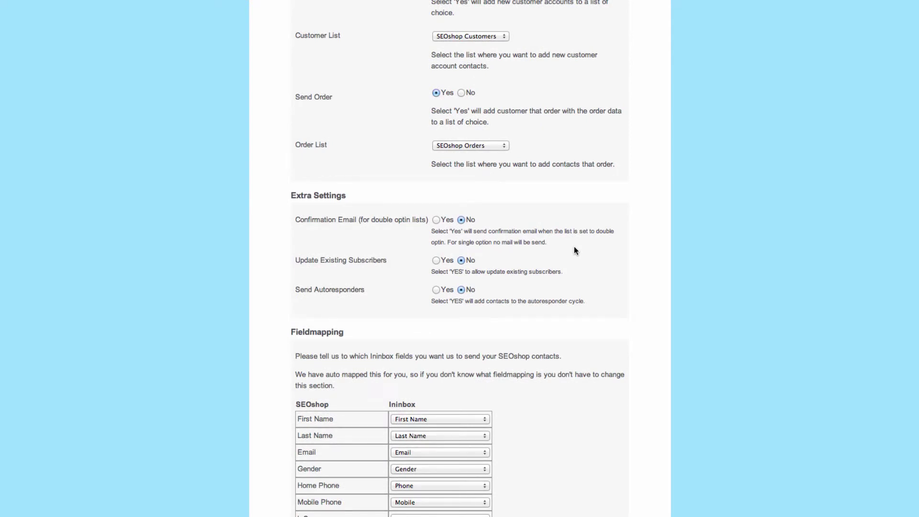
left_click(437, 220)
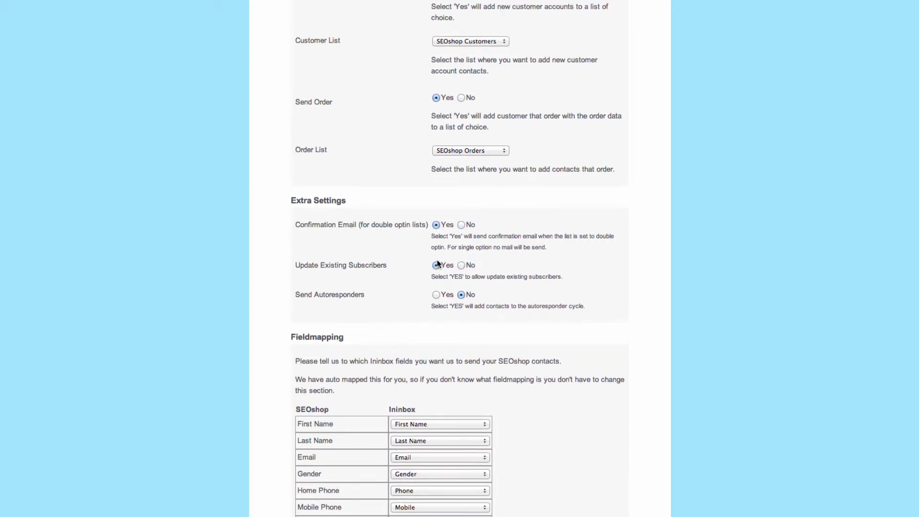
left_click(436, 292)
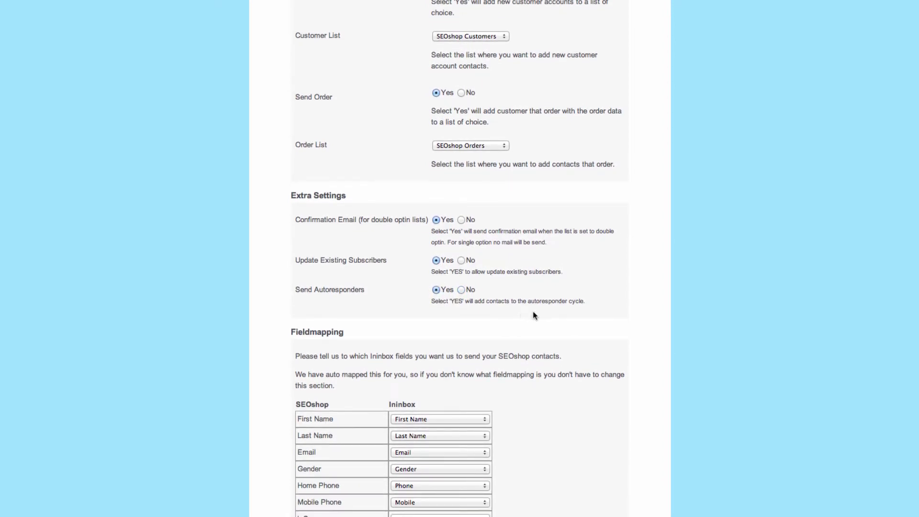
scroll(550, 315, "down", 1)
scroll(550, 315, "down", 1)
scroll(550, 315, "down", 2)
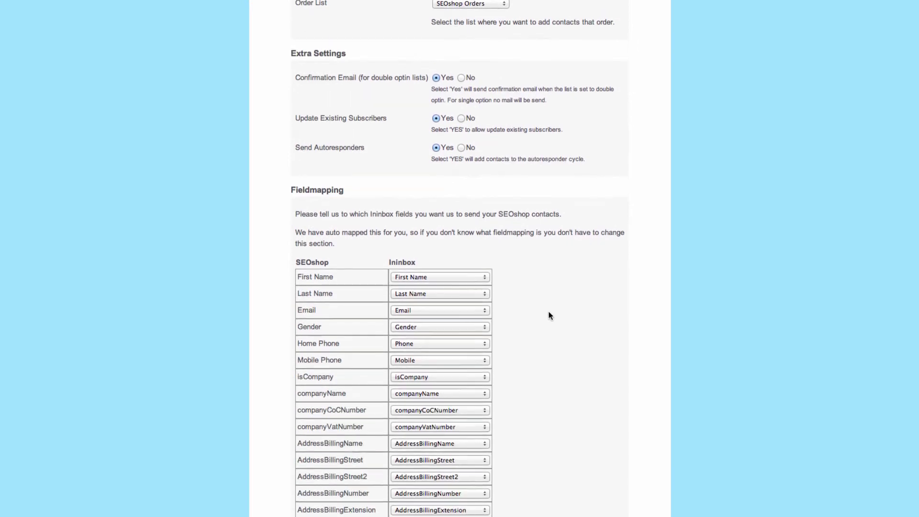
scroll(550, 315, "down", 2)
scroll(550, 315, "down", 1)
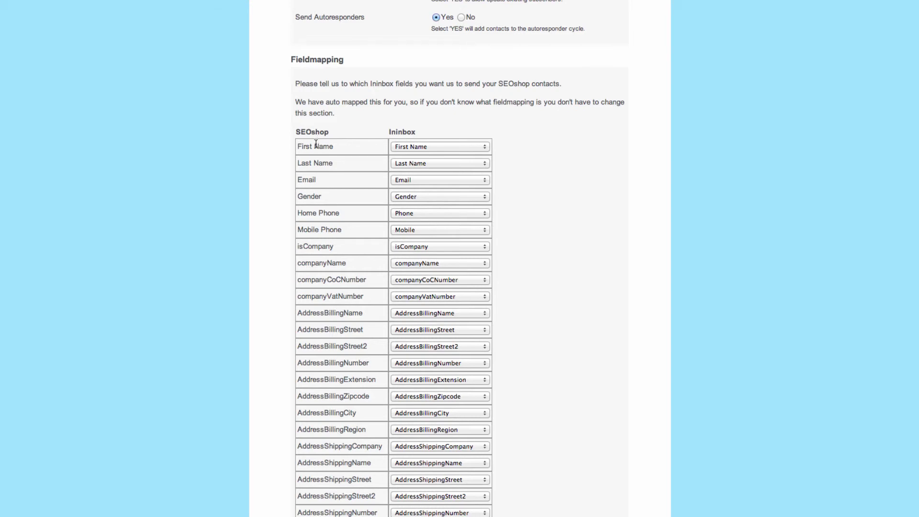
left_click(431, 149)
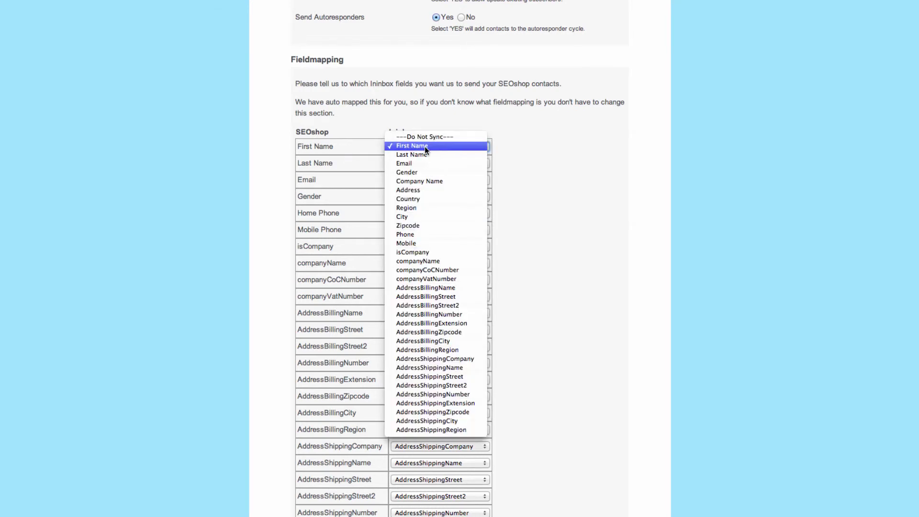
left_click(425, 148)
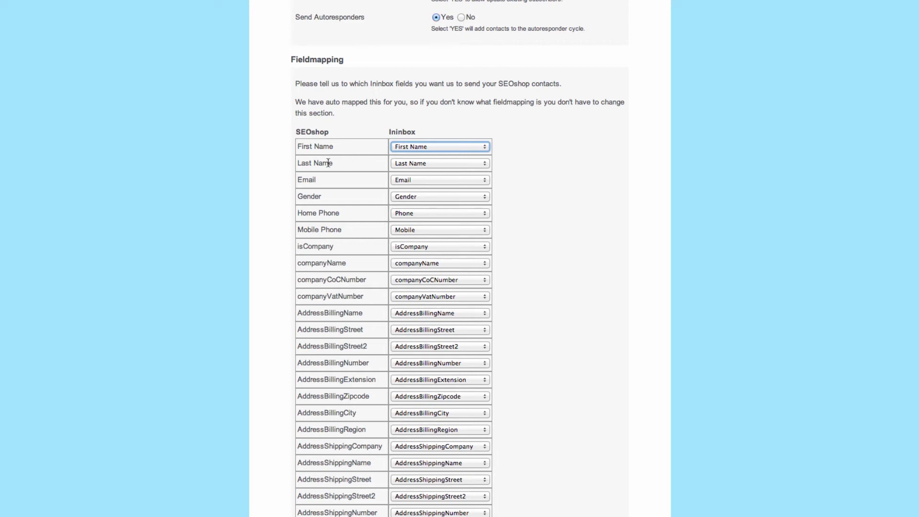
scroll(349, 170, "up", 1)
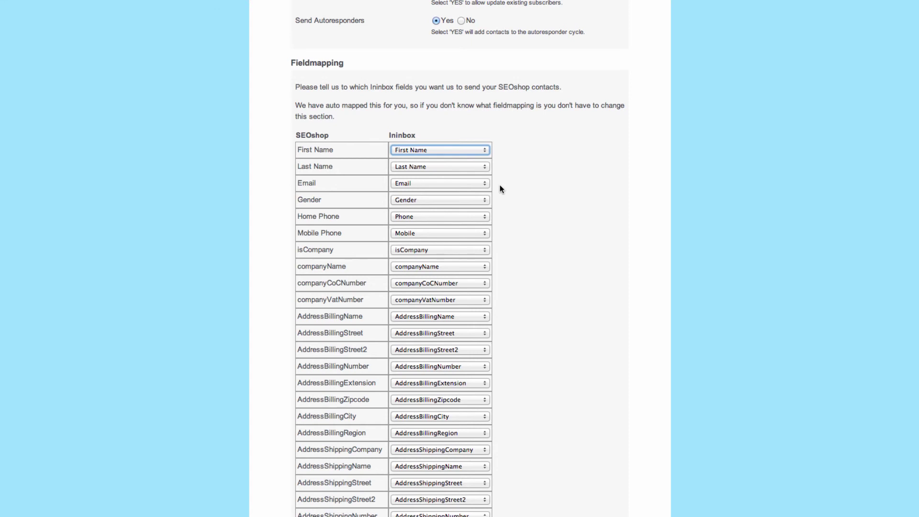
scroll(502, 189, "down", 2)
- Save Settings under 'Power this up!' to start syncing SEOshop contacts
scroll(500, 188, "down", 4)
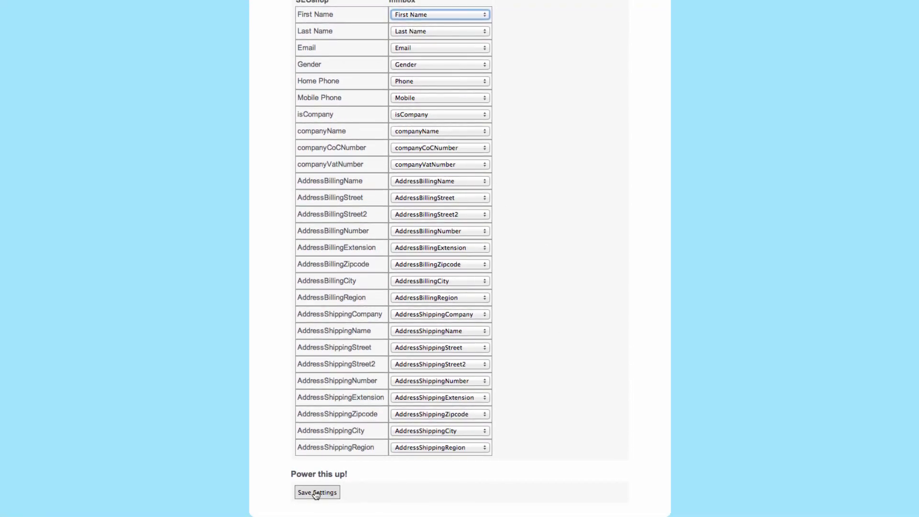
left_click(317, 493)
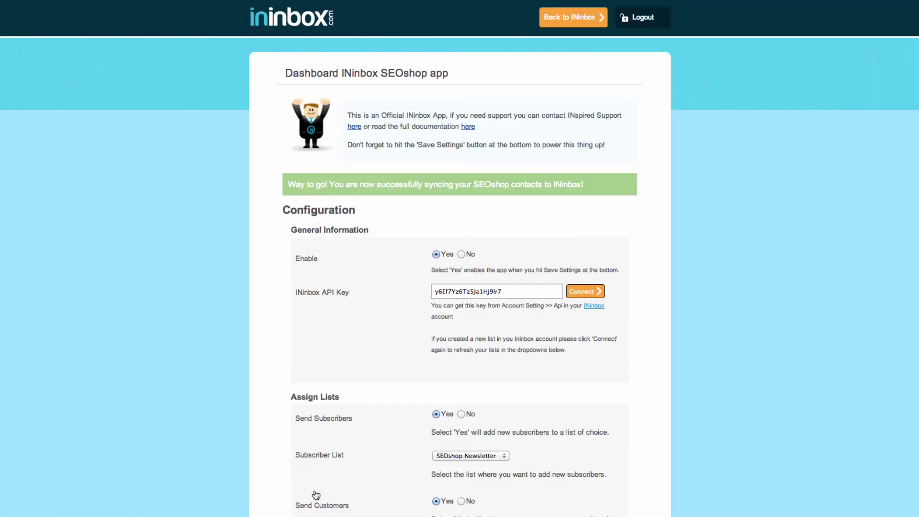